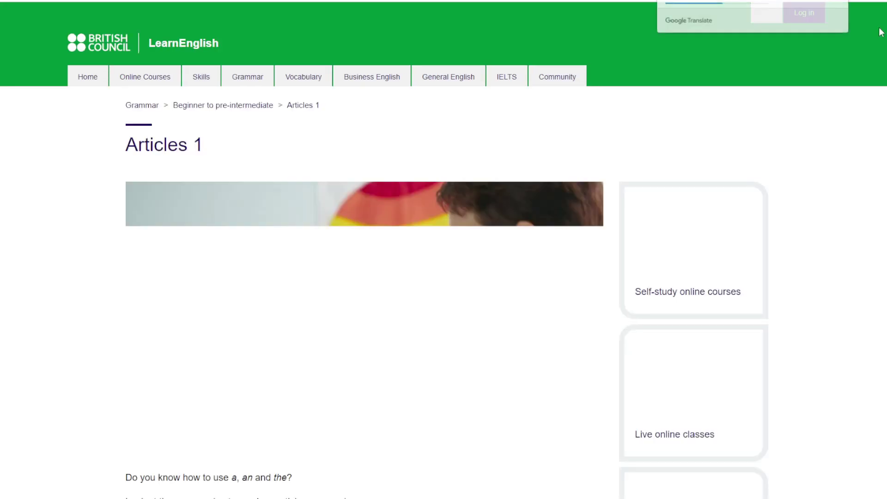
- Expand the Grammar test 1 exercise on the Articles 1 page
{"action": "scroll", "coordinate": [639, 161], "scroll_direction": "down", "scroll_amount": 3}
{"action": "scroll", "coordinate": [639, 163], "scroll_direction": "down", "scroll_amount": 3}
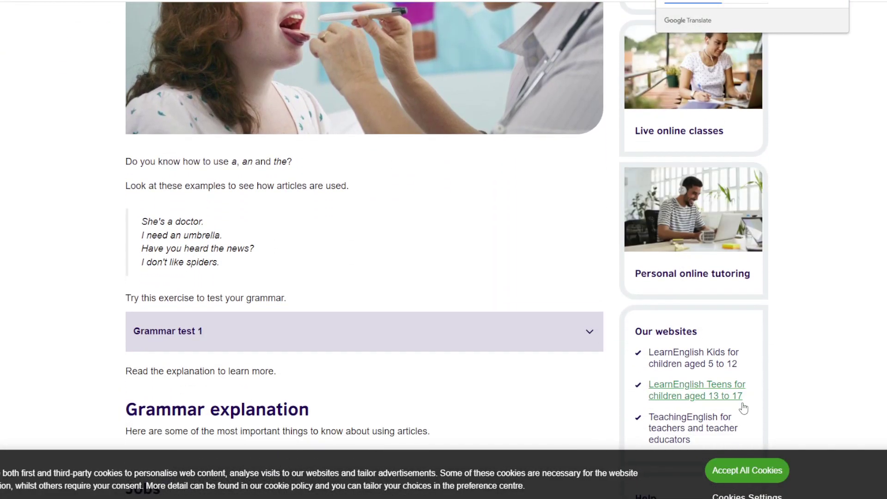
{"action": "scroll", "coordinate": [434, 265], "scroll_direction": "up", "scroll_amount": 2}
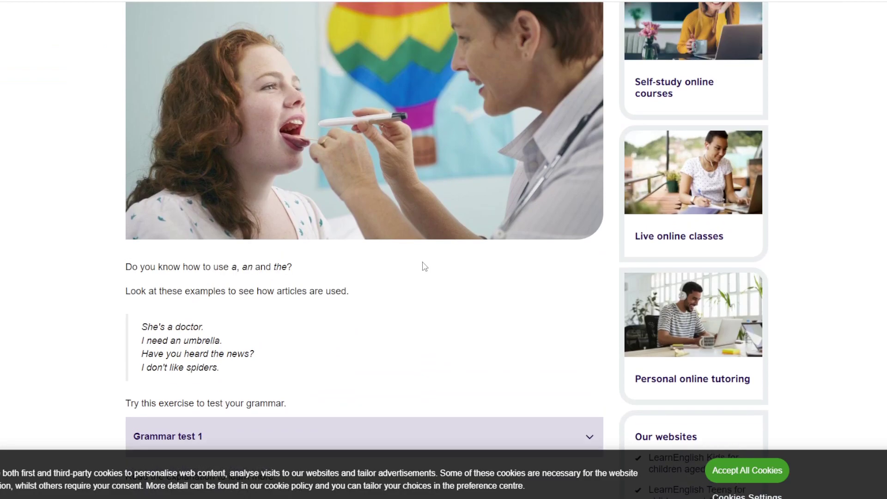
{"action": "scroll", "coordinate": [422, 263], "scroll_direction": "up", "scroll_amount": 1}
{"action": "scroll", "coordinate": [422, 263], "scroll_direction": "down", "scroll_amount": 3}
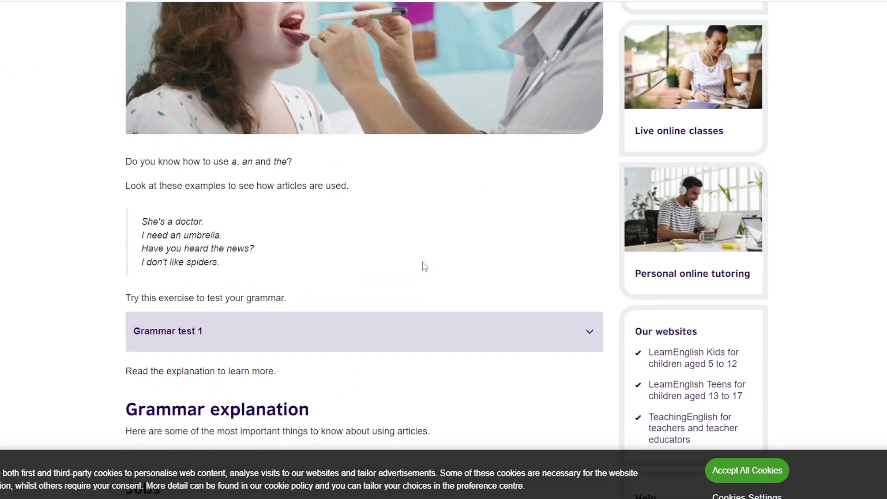
{"action": "left_click", "coordinate": [348, 331]}
{"action": "scroll", "coordinate": [347, 331], "scroll_direction": "down", "scroll_amount": 7}
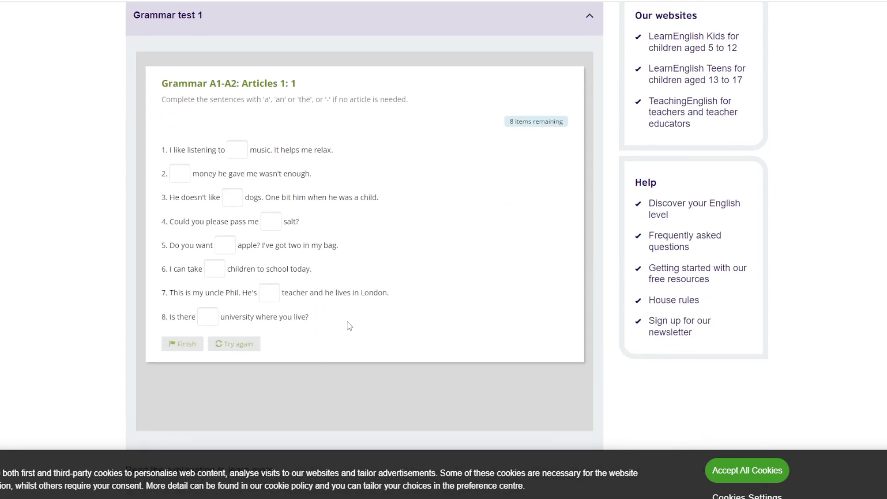
- Look over the article example sentences and the gap-fill sentences of Grammar test 1
{"action": "left_click", "coordinate": [229, 154]}
{"action": "scroll", "coordinate": [229, 153], "scroll_direction": "up", "scroll_amount": 3}
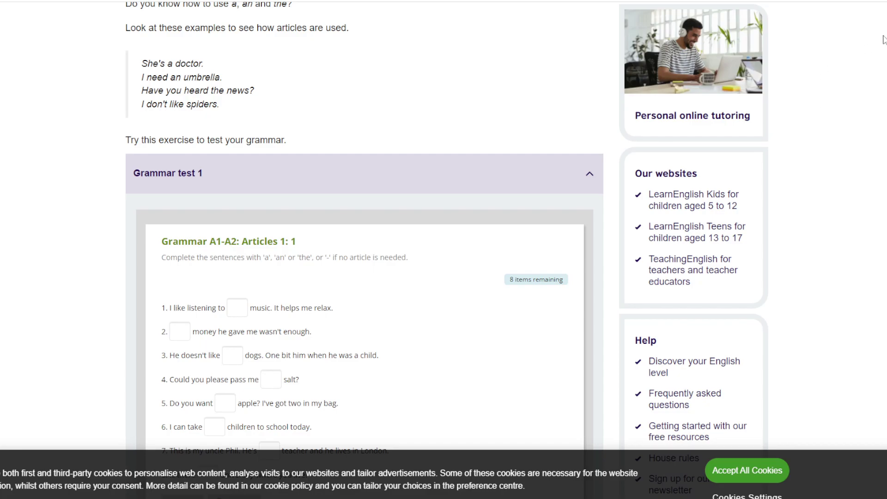
{"action": "scroll", "coordinate": [353, 119], "scroll_direction": "down", "scroll_amount": 8}
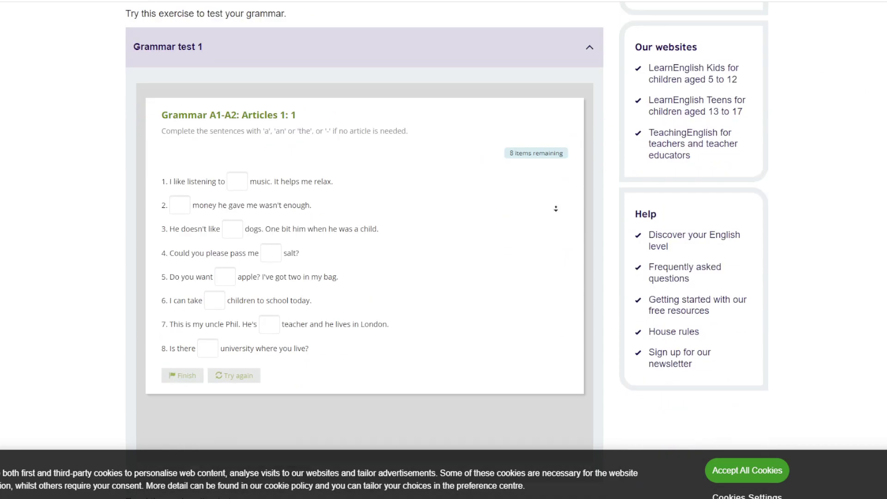
{"action": "scroll", "coordinate": [525, 143], "scroll_direction": "up", "scroll_amount": 6}
{"action": "scroll", "coordinate": [633, 143], "scroll_direction": "up", "scroll_amount": 5}
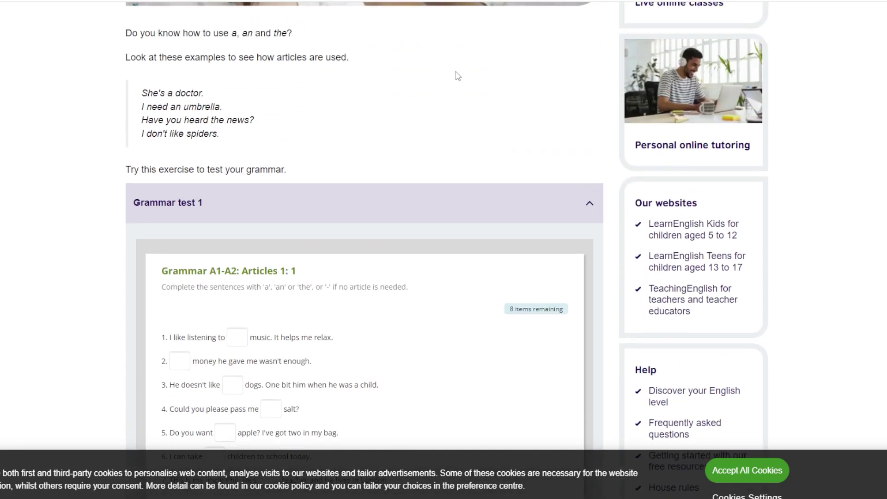
{"action": "scroll", "coordinate": [196, 163], "scroll_direction": "up", "scroll_amount": 1}
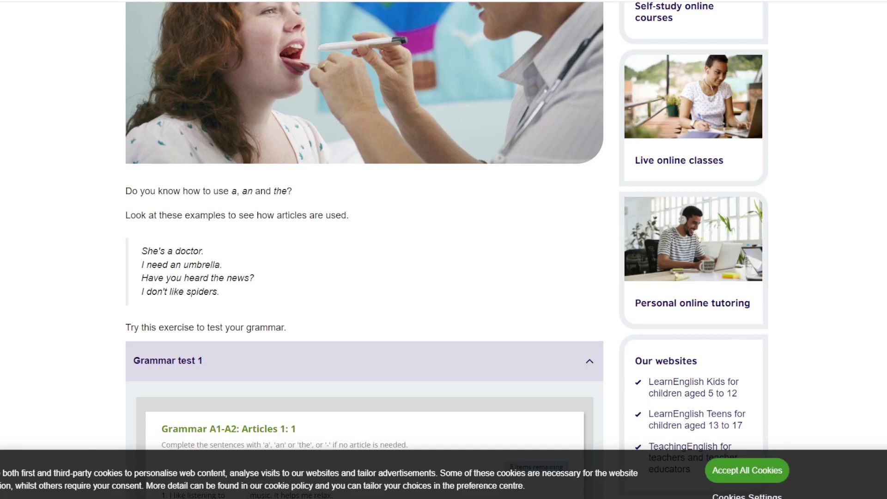
{"action": "right_click", "coordinate": [638, 486]}
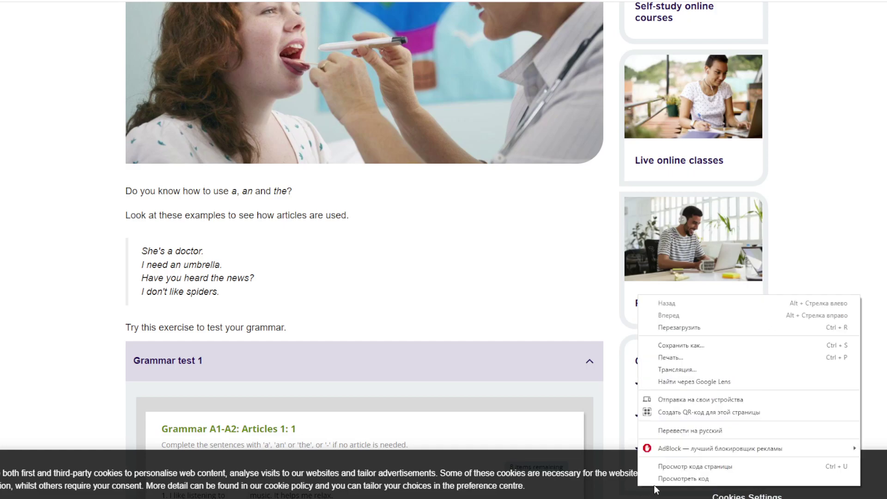
{"action": "left_click", "coordinate": [535, 321]}
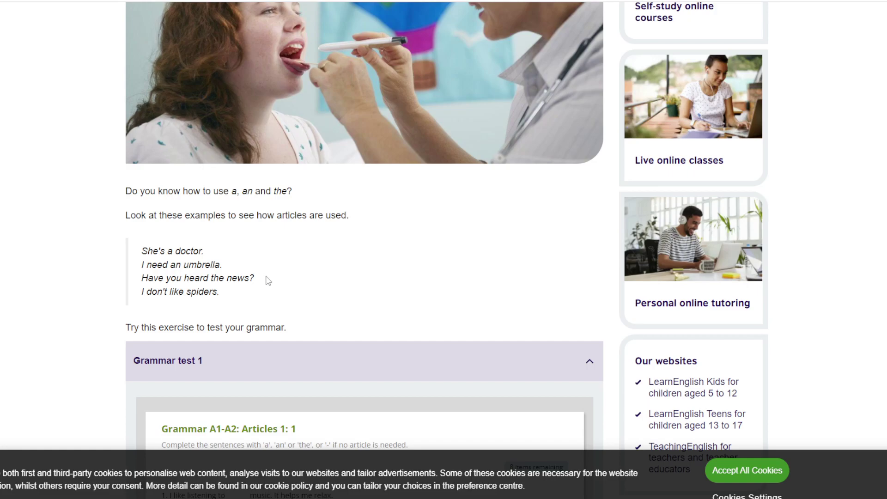
{"action": "scroll", "coordinate": [268, 279], "scroll_direction": "down", "scroll_amount": 2}
{"action": "scroll", "coordinate": [217, 271], "scroll_direction": "up", "scroll_amount": 1}
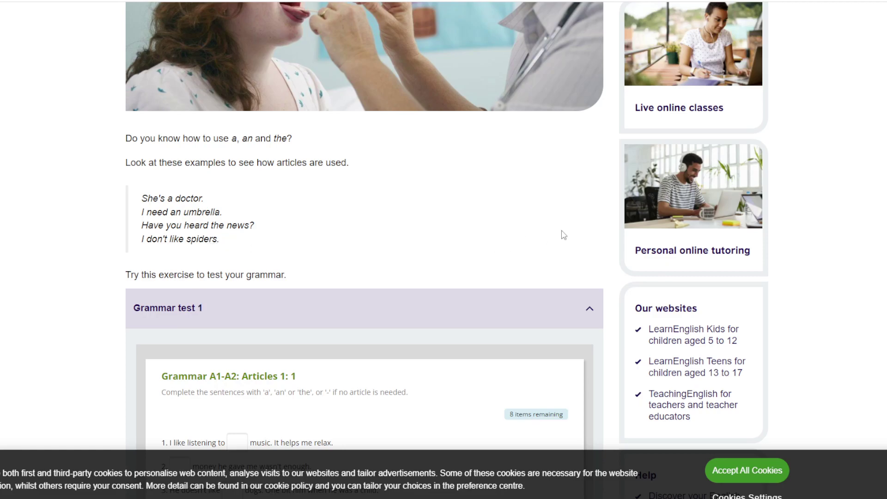
- Remove the cookie consent banner from the page by deleting its alertdialog element in the developer tools
{"action": "right_click", "coordinate": [866, 472]}
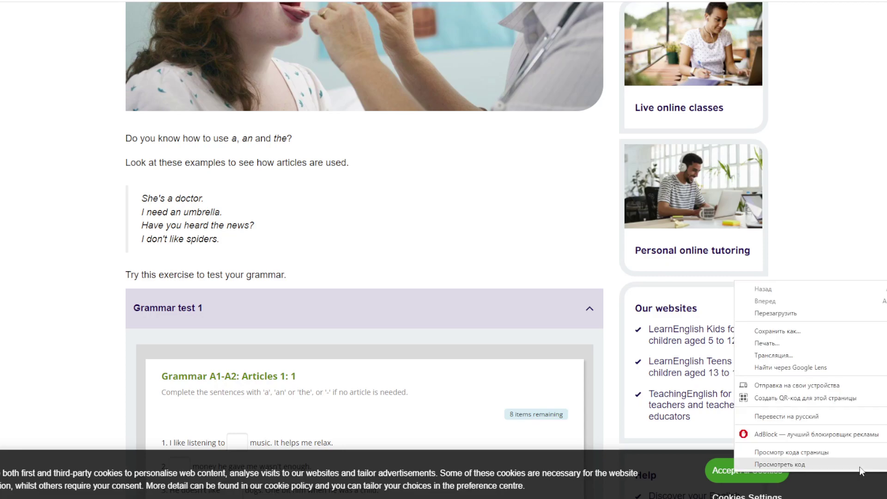
{"action": "key", "text": "Escape"}
{"action": "key", "text": "ctrl+shift+i"}
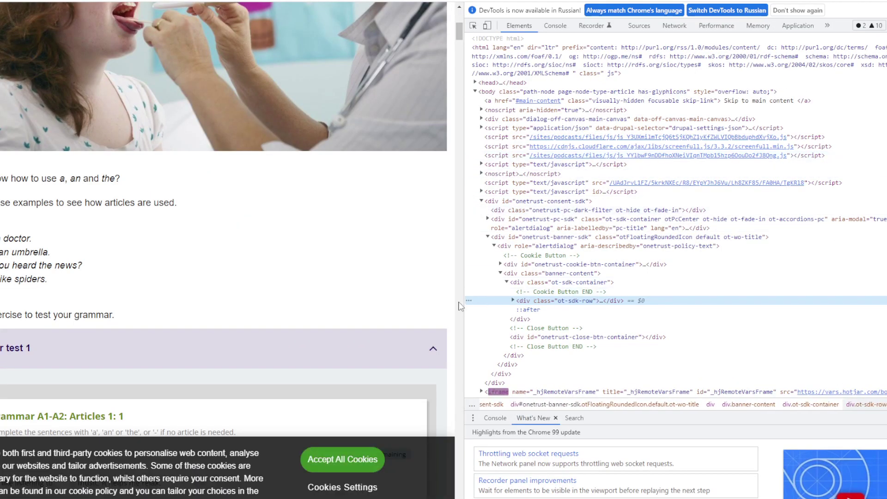
{"action": "left_click_drag", "start_coordinate": [465, 305], "coordinate": [774, 298]}
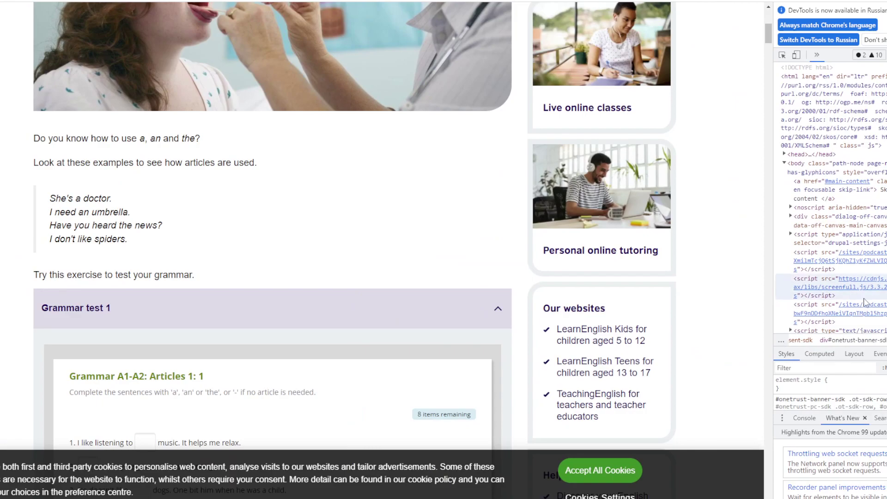
{"action": "left_click", "coordinate": [842, 268]}
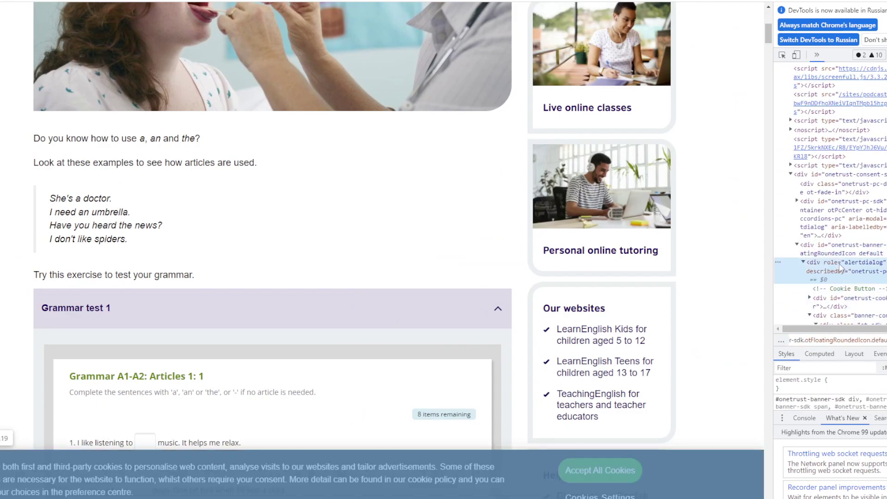
{"action": "key", "text": "Delete"}
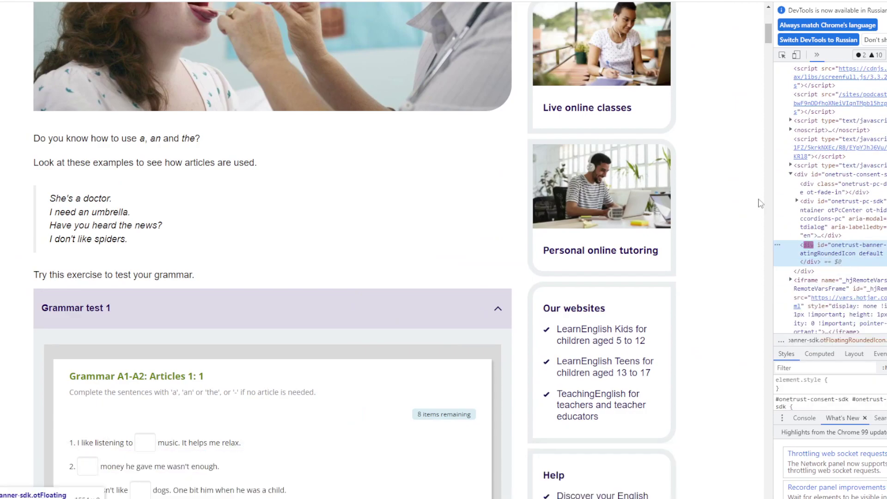
{"action": "key", "text": "F12"}
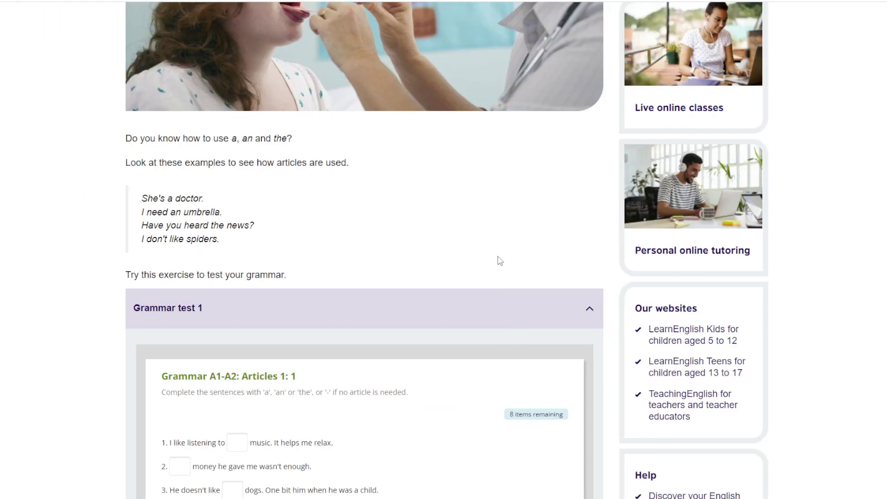
- Read sentence 1 of the Articles 1 exercise, about listening to music
{"action": "scroll", "coordinate": [531, 262], "scroll_direction": "down", "scroll_amount": 1}
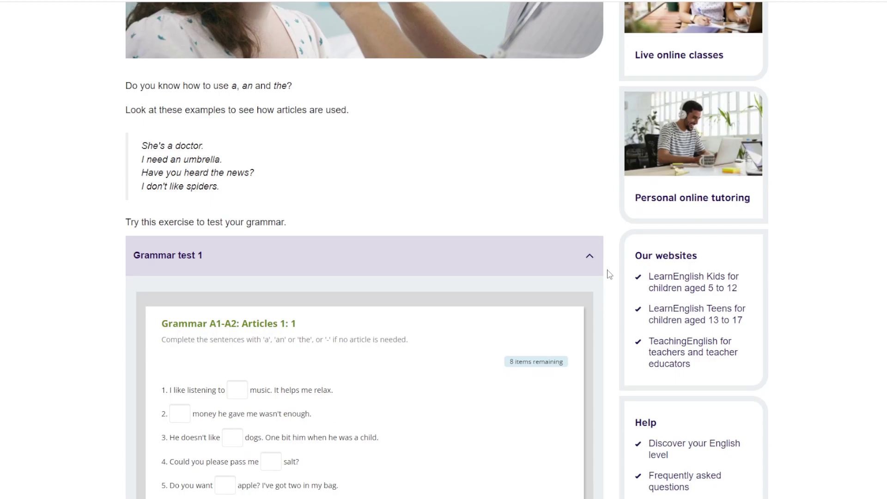
{"action": "scroll", "coordinate": [610, 274], "scroll_direction": "down", "scroll_amount": 1}
{"action": "scroll", "coordinate": [610, 274], "scroll_direction": "down", "scroll_amount": 1}
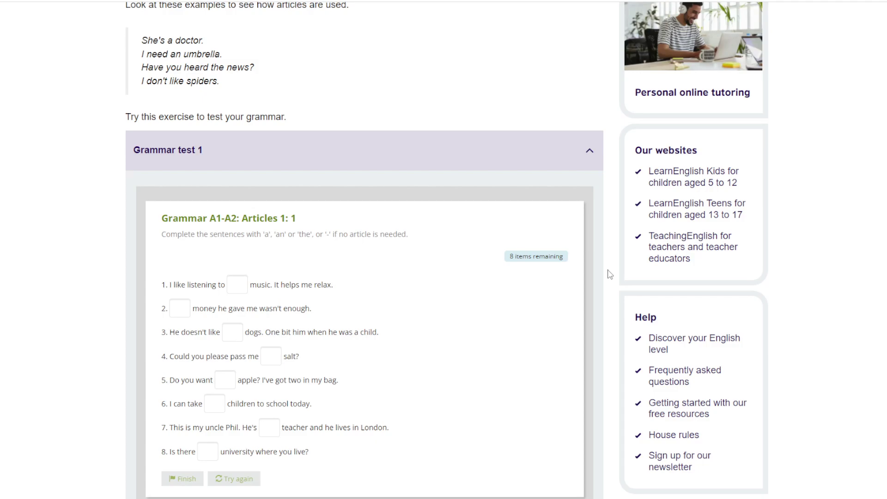
{"action": "scroll", "coordinate": [375, 385], "scroll_direction": "down", "scroll_amount": 1}
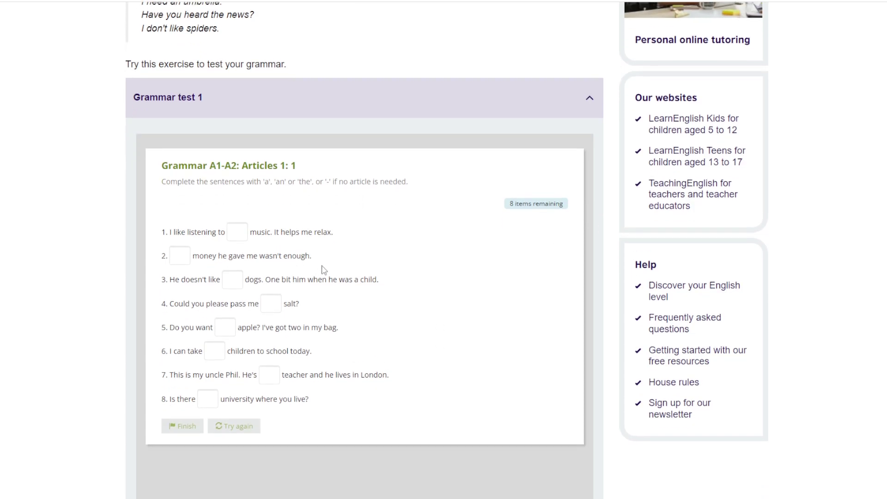
{"action": "scroll", "coordinate": [324, 271], "scroll_direction": "down", "scroll_amount": 1}
{"action": "scroll", "coordinate": [305, 259], "scroll_direction": "up", "scroll_amount": 1}
{"action": "left_click_drag", "start_coordinate": [169, 233], "coordinate": [257, 231]}
{"action": "left_click", "coordinate": [257, 231]}
{"action": "left_click", "coordinate": [243, 232]}
{"action": "scroll", "coordinate": [286, 234], "scroll_direction": "up", "scroll_amount": 1}
{"action": "scroll", "coordinate": [314, 238], "scroll_direction": "down", "scroll_amount": 1}
{"action": "left_click_drag", "start_coordinate": [336, 236], "coordinate": [257, 238]}
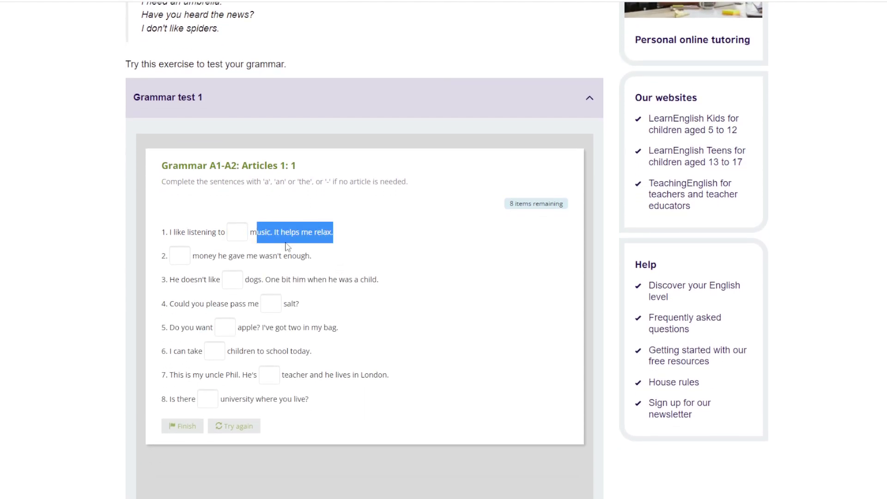
{"action": "left_click", "coordinate": [363, 241]}
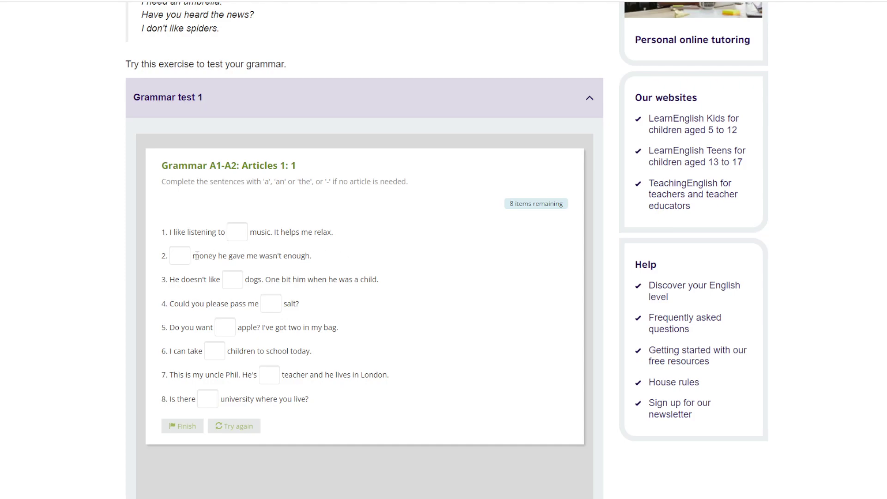
- Read sentence 2 about the money and fill its gap with "The", using the English keyboard layout
{"action": "left_click_drag", "start_coordinate": [192, 256], "coordinate": [270, 267]}
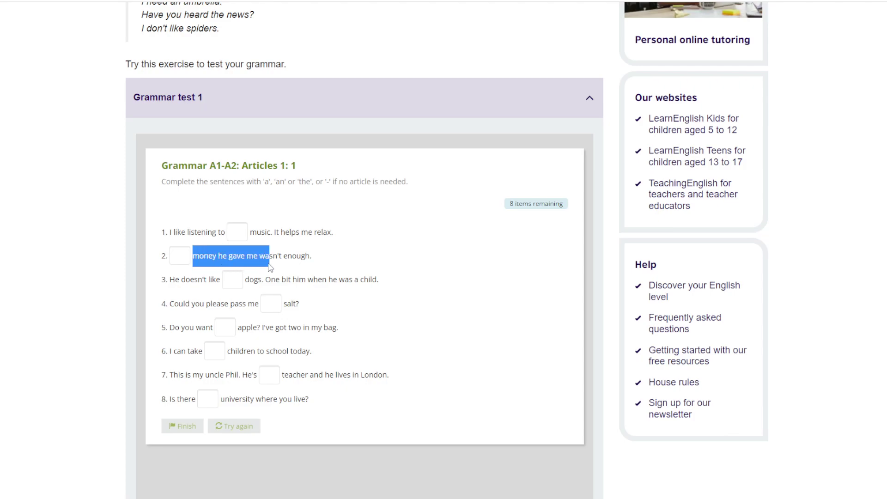
{"action": "left_click_drag", "start_coordinate": [270, 267], "coordinate": [331, 259]}
{"action": "left_click", "coordinate": [331, 260]}
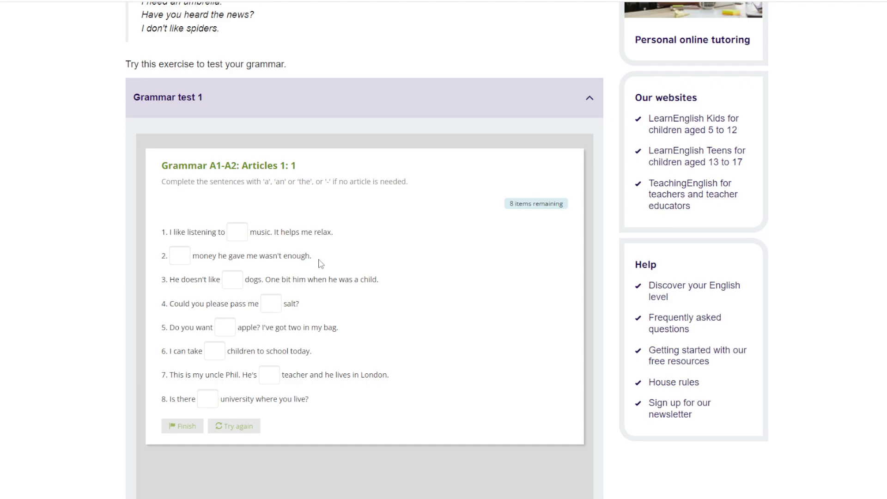
{"action": "left_click_drag", "start_coordinate": [192, 256], "coordinate": [359, 264]}
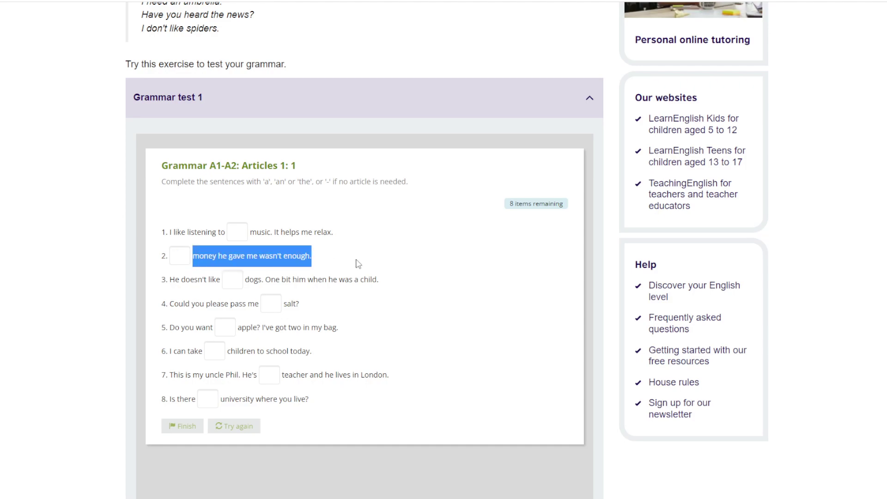
{"action": "left_click", "coordinate": [358, 264]}
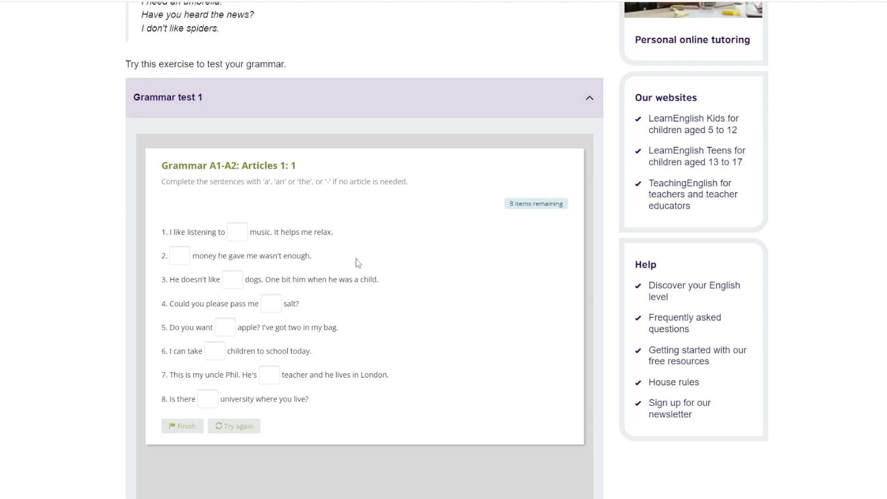
{"action": "left_click_drag", "start_coordinate": [326, 260], "coordinate": [260, 259]}
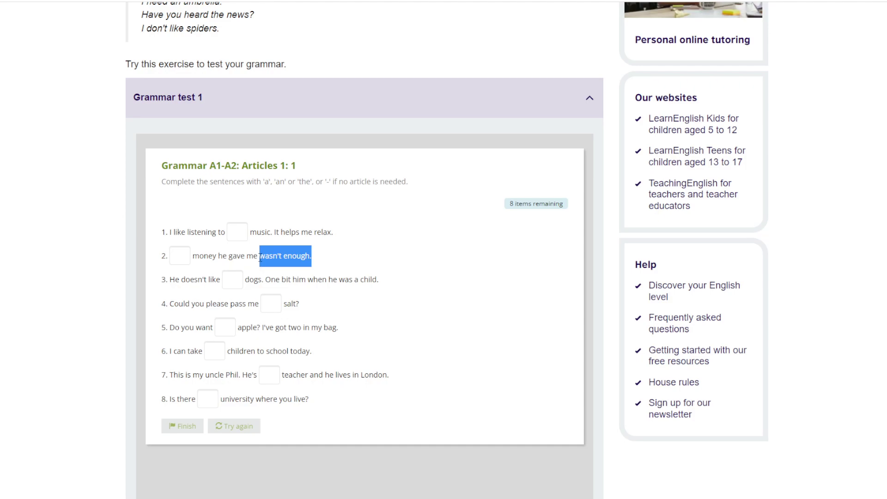
{"action": "left_click", "coordinate": [185, 262]}
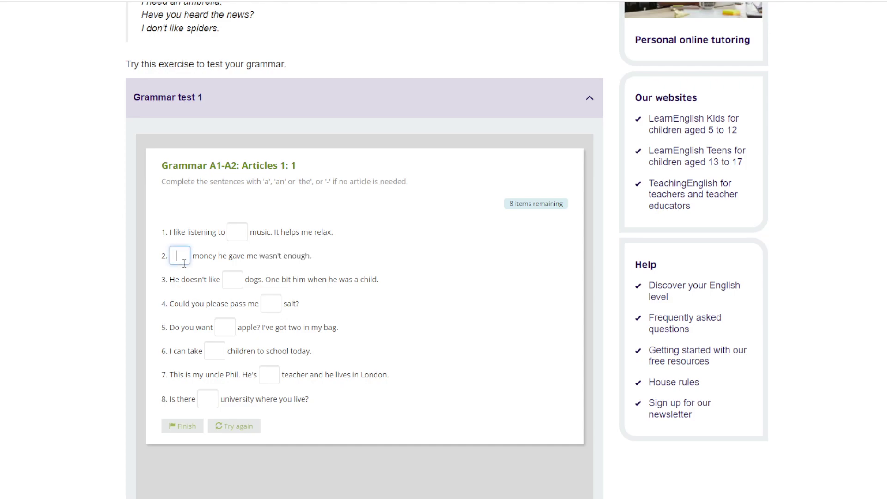
{"action": "key", "text": "super+space"}
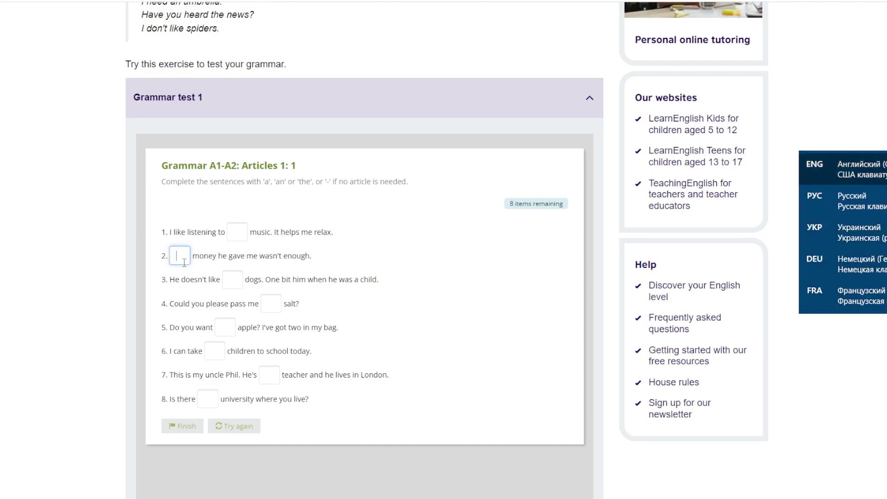
{"action": "type", "text": "Thw"}
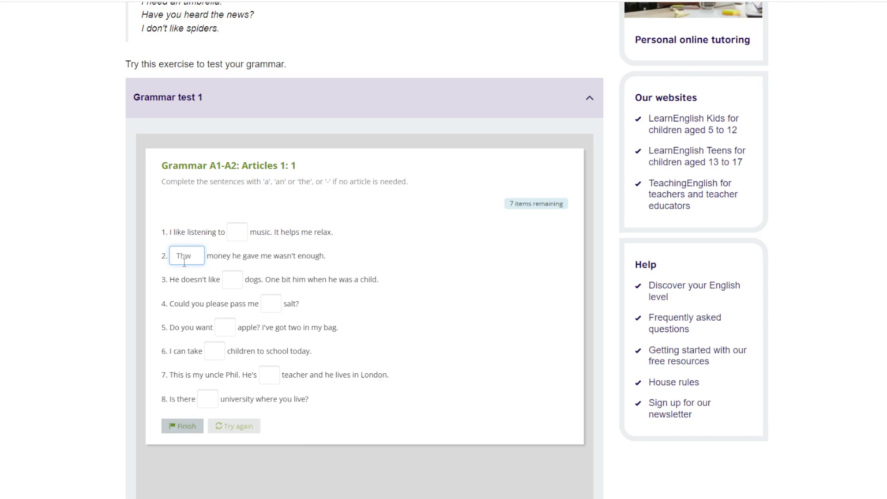
{"action": "key", "text": "BackSpace"}
{"action": "type", "text": "e"}
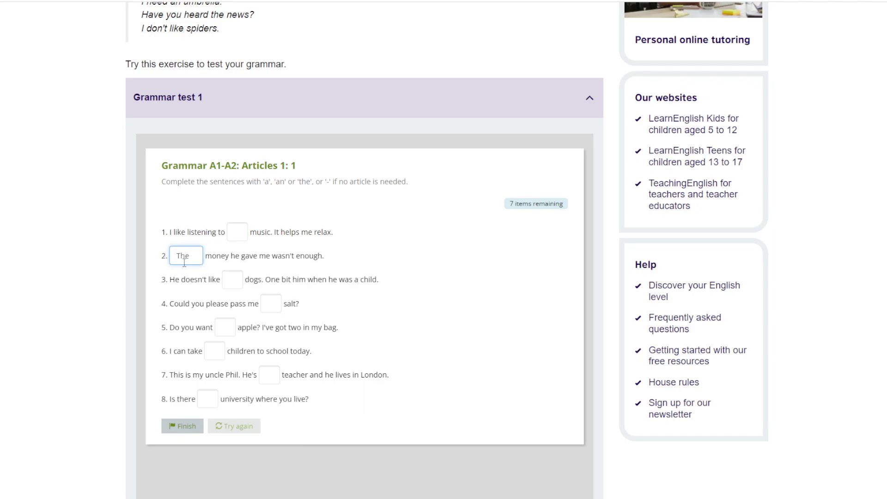
- Read both parts of sentence 3, about dogs and being bitten as a child
{"action": "left_click", "coordinate": [260, 257]}
{"action": "left_click_drag", "start_coordinate": [165, 278], "coordinate": [230, 276]}
{"action": "left_click", "coordinate": [261, 279]}
{"action": "left_click_drag", "start_coordinate": [263, 279], "coordinate": [397, 289]}
{"action": "left_click", "coordinate": [398, 290]}
- Fill the gap before "salt" in sentence 4 with "the"
{"action": "left_click_drag", "start_coordinate": [172, 301], "coordinate": [149, 306]}
{"action": "left_click", "coordinate": [362, 302]}
{"action": "left_click", "coordinate": [271, 303]}
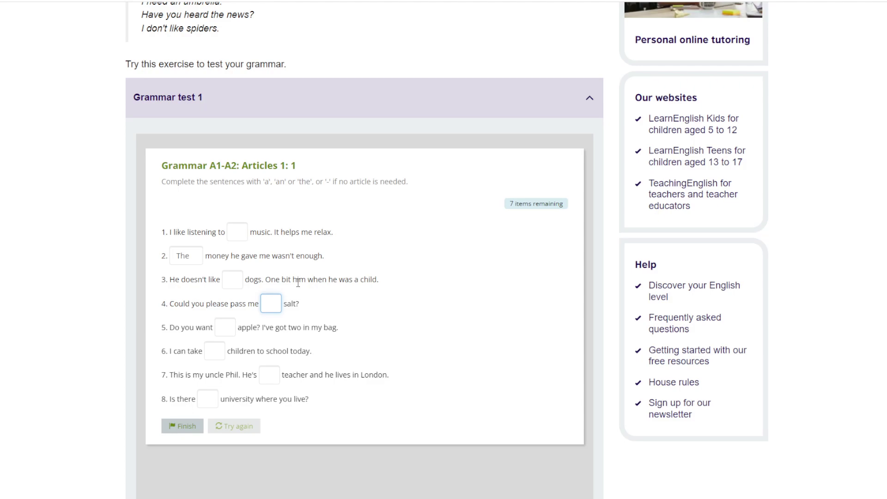
{"action": "type", "text": "the"}
{"action": "key", "text": "BackSpace"}
{"action": "key", "text": "BackSpace"}
{"action": "key", "text": "BackSpace"}
{"action": "type", "text": "the"}
{"action": "left_click", "coordinate": [275, 316]}
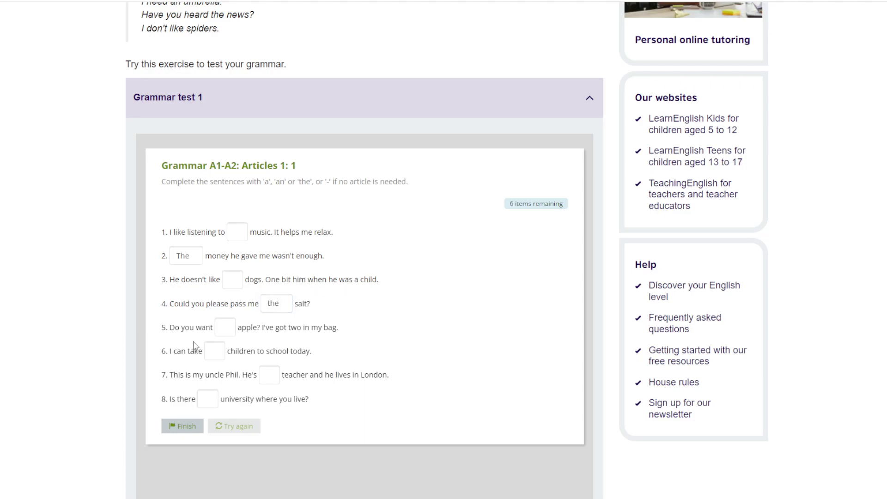
- Read sentence 5 and fill the gap before "apple" with "an"
{"action": "left_click_drag", "start_coordinate": [171, 328], "coordinate": [204, 328]}
{"action": "left_click", "coordinate": [213, 329]}
{"action": "left_click_drag", "start_coordinate": [238, 327], "coordinate": [347, 333]}
{"action": "left_click", "coordinate": [393, 333]}
{"action": "left_click", "coordinate": [233, 328]}
{"action": "type", "text": "an"}
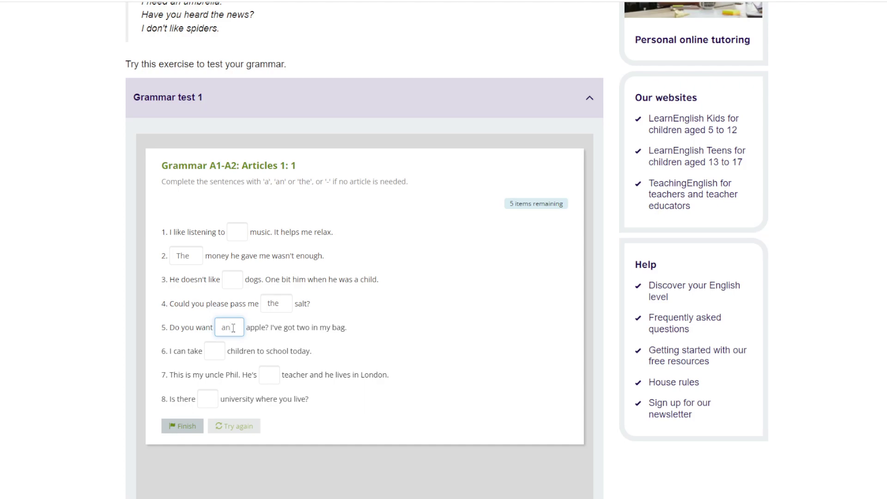
{"action": "left_click", "coordinate": [349, 329]}
- Fill the gap before "children" in sentence 6 with "the" and the gap before "teacher" in sentence 7 with "a"
{"action": "left_click", "coordinate": [222, 357]}
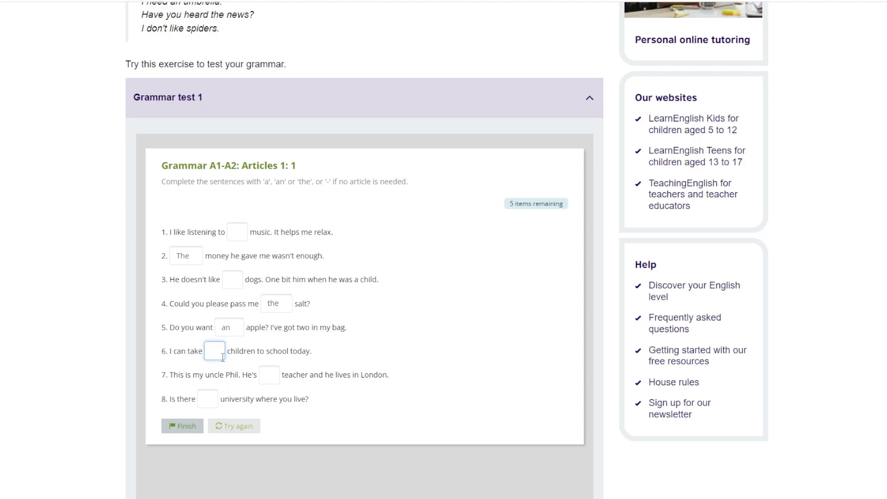
{"action": "type", "text": "the"}
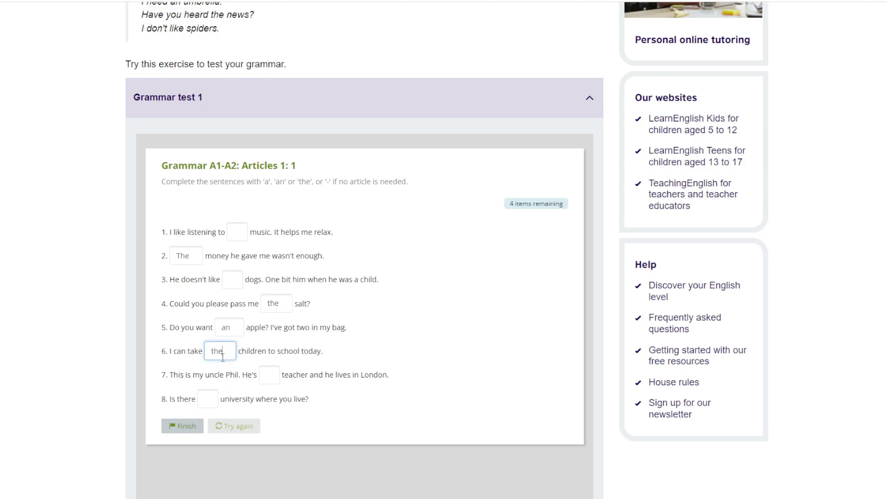
{"action": "left_click", "coordinate": [319, 352]}
{"action": "left_click", "coordinate": [268, 375]}
{"action": "type", "text": "a"}
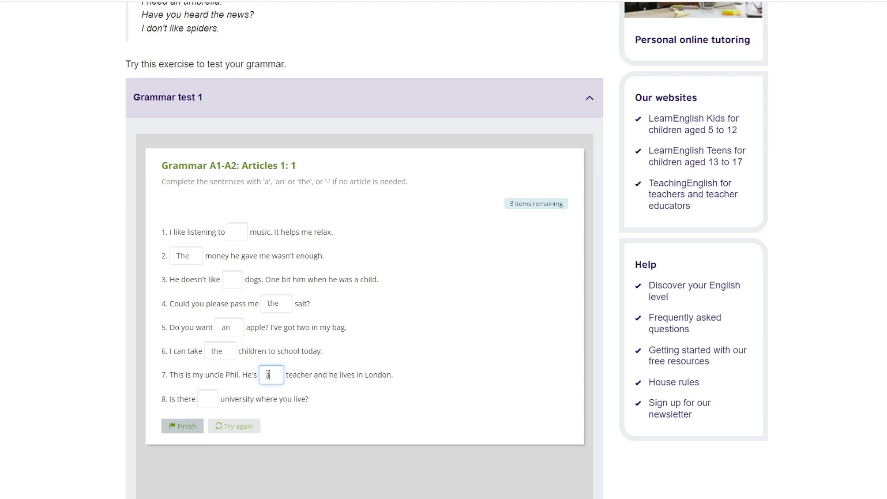
{"action": "left_click", "coordinate": [421, 389]}
- Fill the gap before "university" in sentence 8 with "the"
{"action": "left_click", "coordinate": [213, 403]}
{"action": "type", "text": "the"}
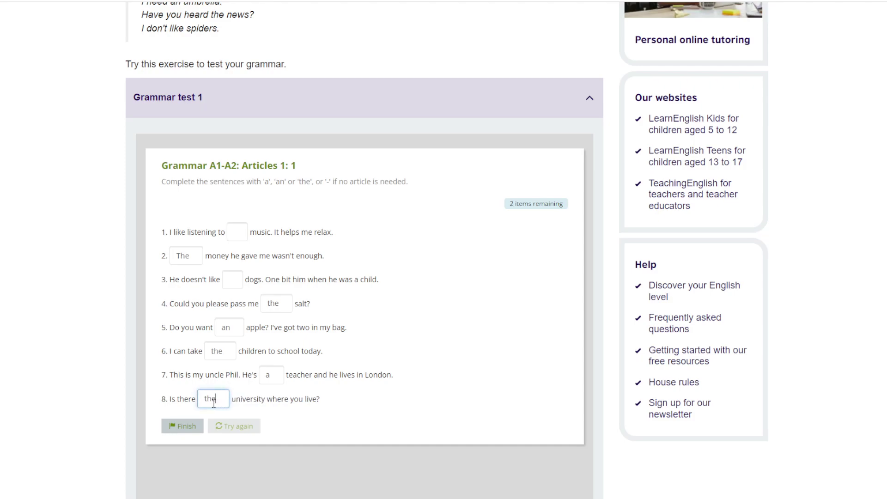
{"action": "left_click", "coordinate": [345, 403]}
- Enter "-" in the remaining gaps before "dogs" in sentence 3 and before "music" in sentence 1
{"action": "left_click", "coordinate": [241, 284]}
{"action": "type", "text": "-"}
{"action": "left_click", "coordinate": [238, 232]}
{"action": "type", "text": "-"}
{"action": "left_click", "coordinate": [323, 225]}
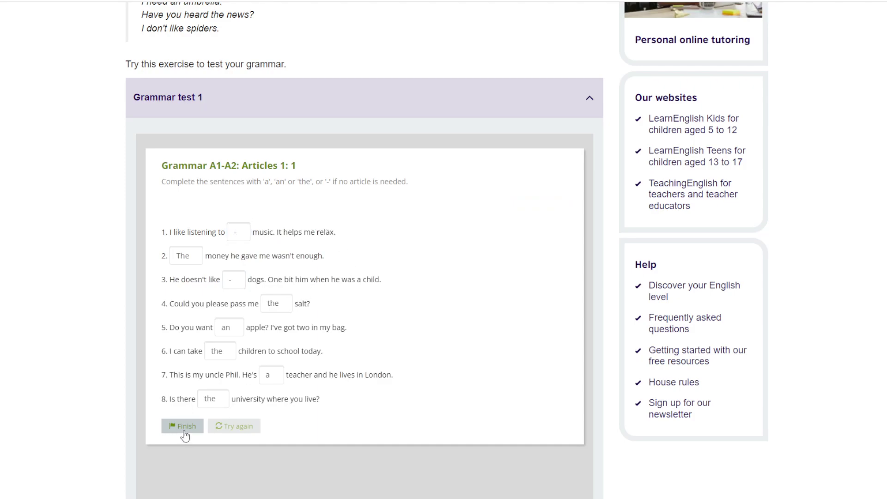
- Finish Grammar test 1 to have the answers marked, and dismiss the score feedback
{"action": "scroll", "coordinate": [111, 421], "scroll_direction": "down", "scroll_amount": 1}
{"action": "left_click", "coordinate": [184, 373]}
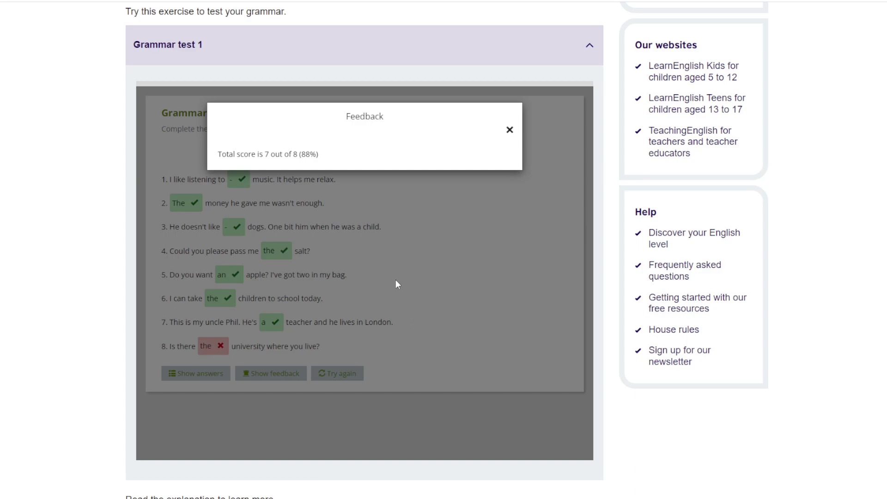
{"action": "left_click", "coordinate": [509, 129]}
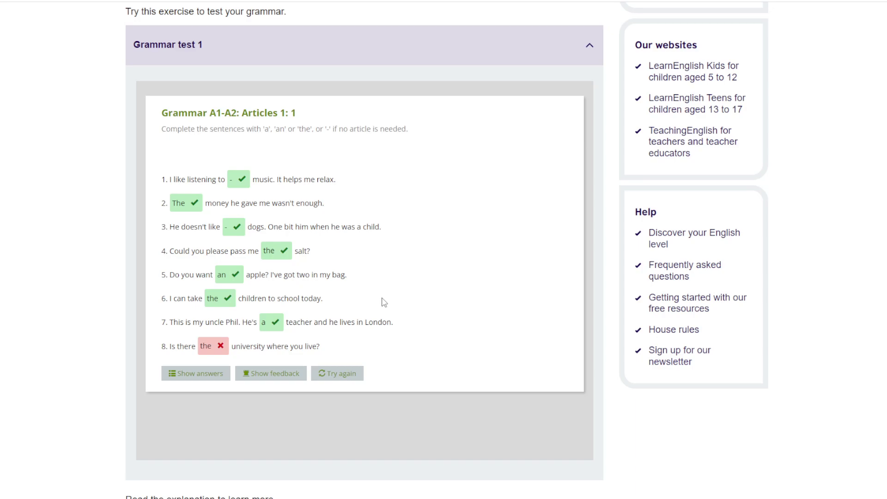
- Read the grammar explanation below the test, covering jobs, singular nouns, things in general and particular groups of things
{"action": "scroll", "coordinate": [383, 302], "scroll_direction": "down", "scroll_amount": 9}
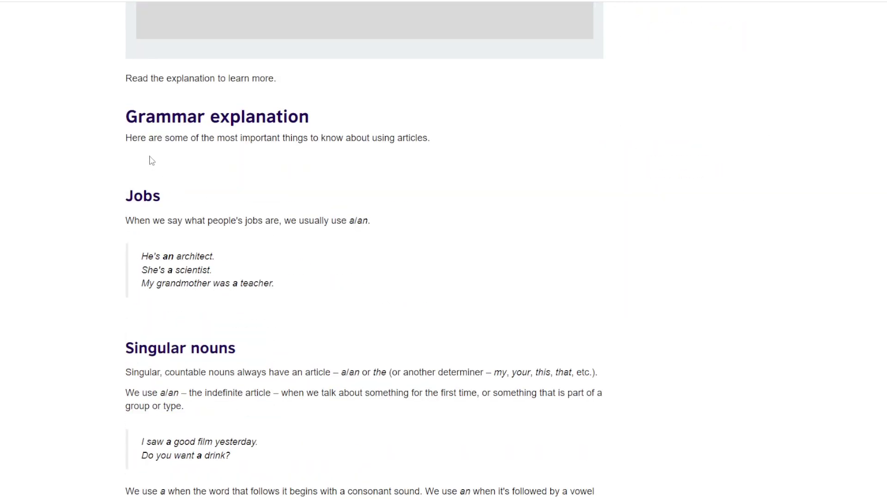
{"action": "scroll", "coordinate": [372, 137], "scroll_direction": "down", "scroll_amount": 2}
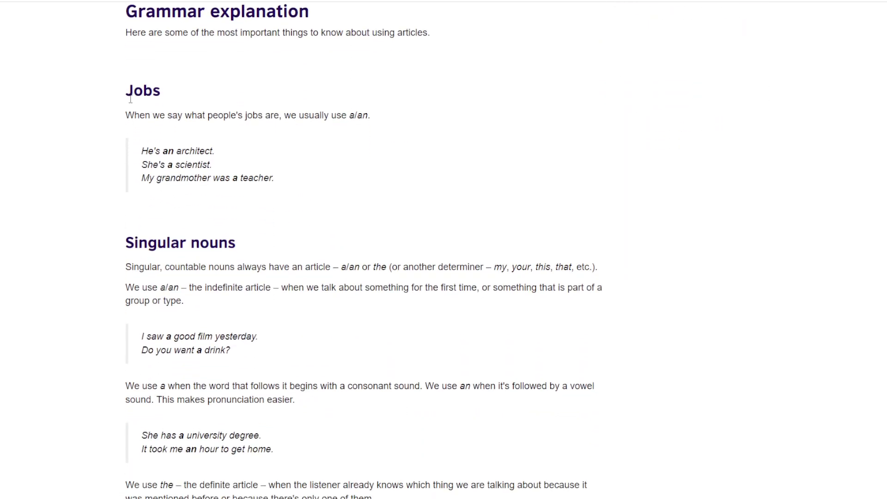
{"action": "scroll", "coordinate": [170, 144], "scroll_direction": "up", "scroll_amount": 1}
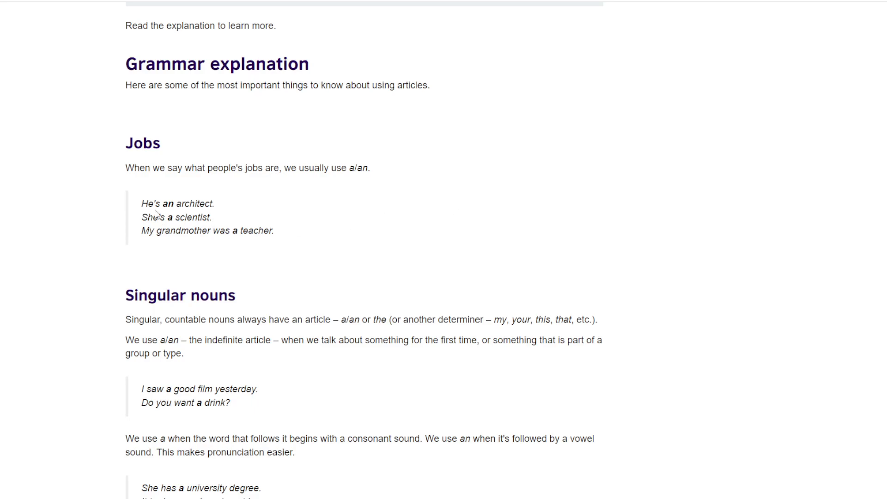
{"action": "scroll", "coordinate": [175, 276], "scroll_direction": "down", "scroll_amount": 4}
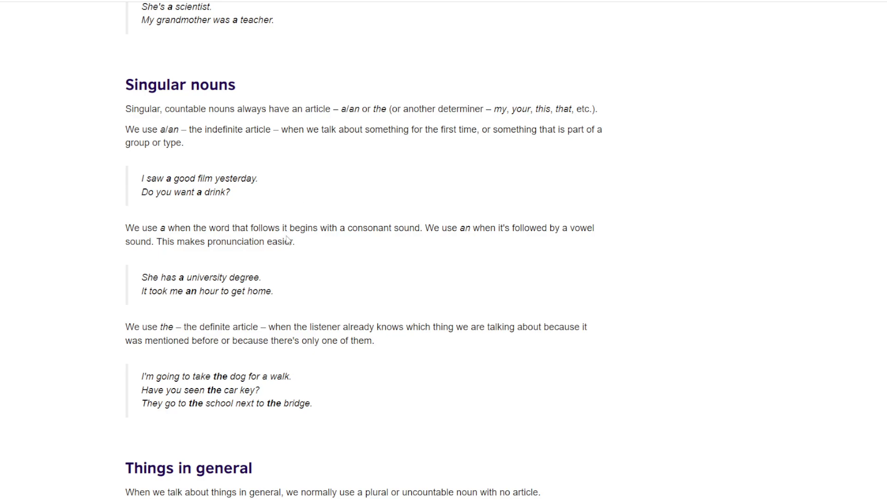
{"action": "scroll", "coordinate": [279, 268], "scroll_direction": "down", "scroll_amount": 1}
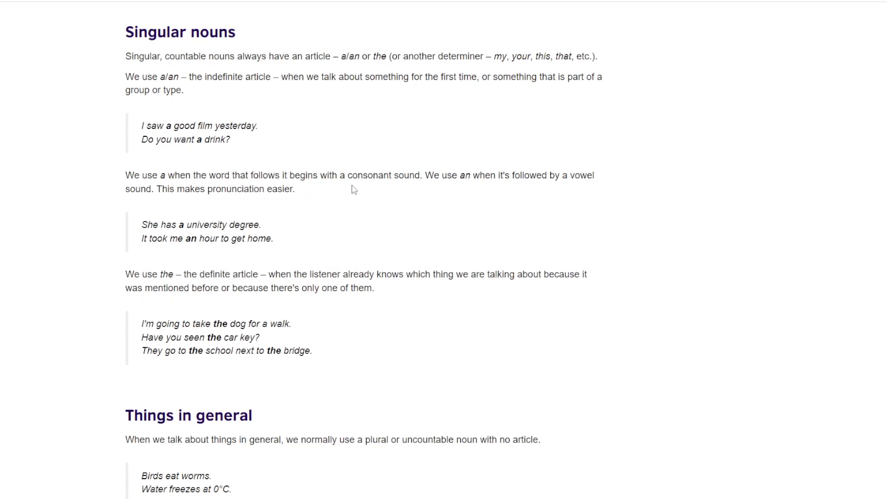
{"action": "scroll", "coordinate": [442, 223], "scroll_direction": "down", "scroll_amount": 5}
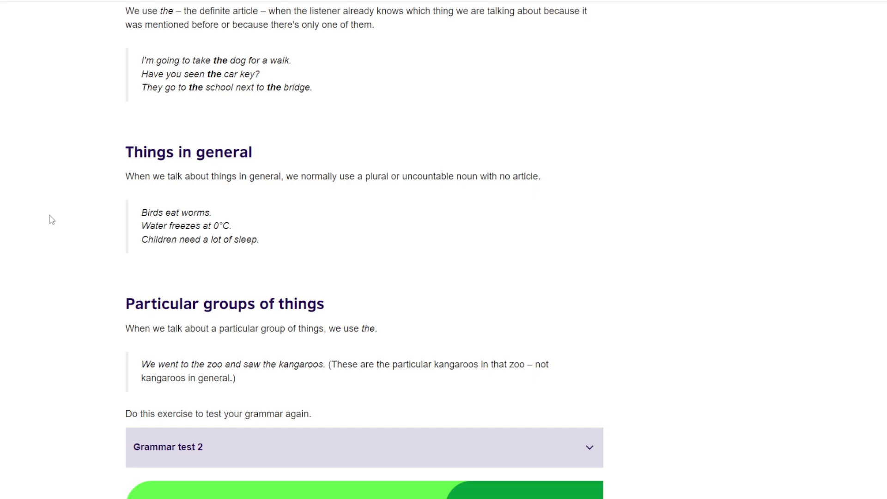
{"action": "scroll", "coordinate": [51, 220], "scroll_direction": "up", "scroll_amount": 2}
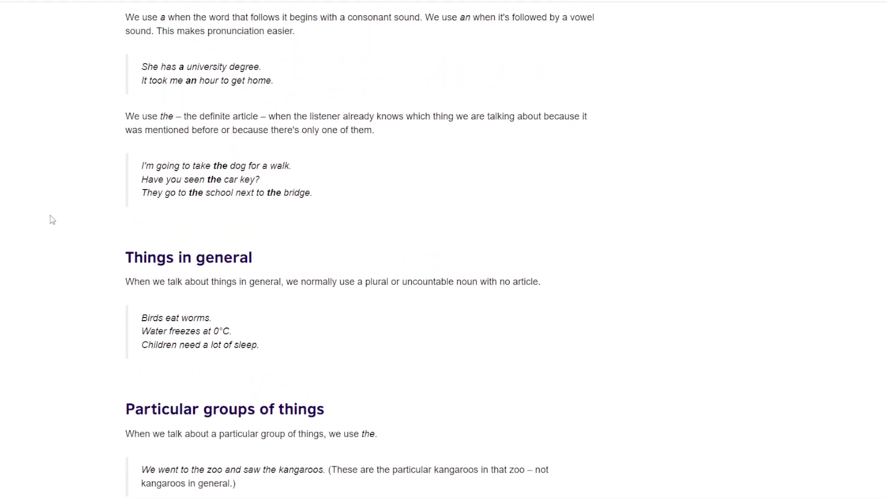